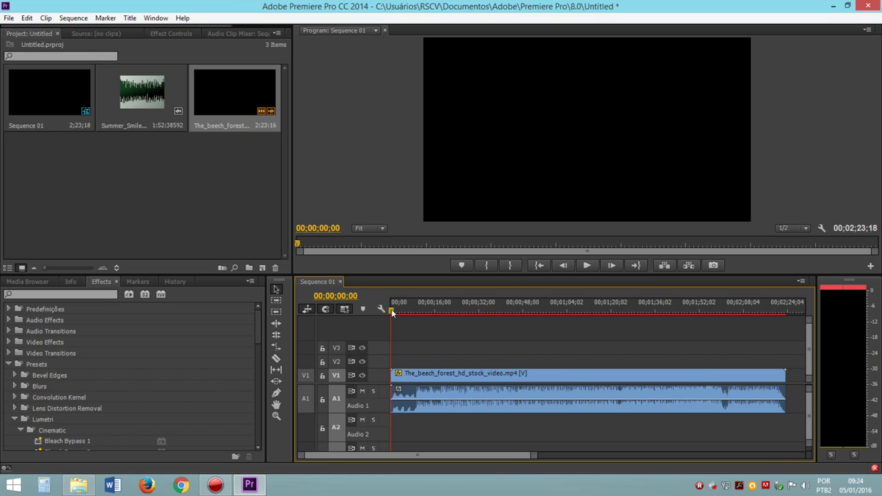
Step: Play the opening of Sequence 01, stop it, and return the playhead to 00;00;00;00
click(580, 266)
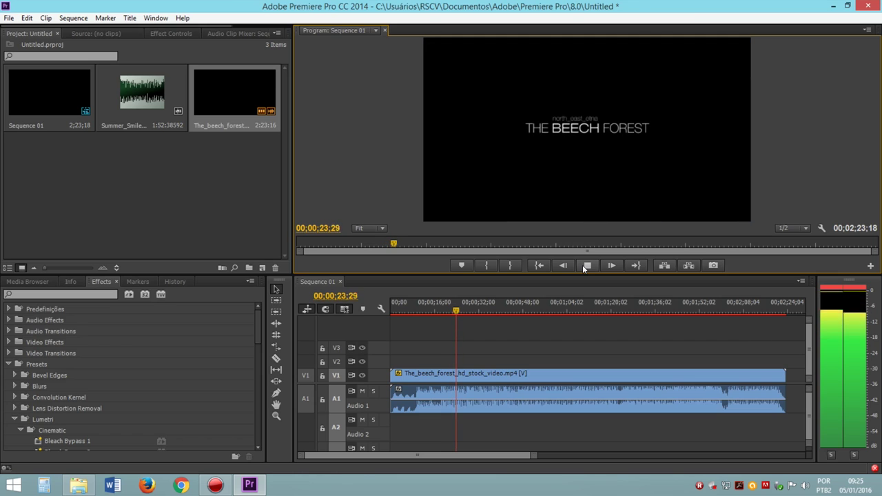
click(582, 265)
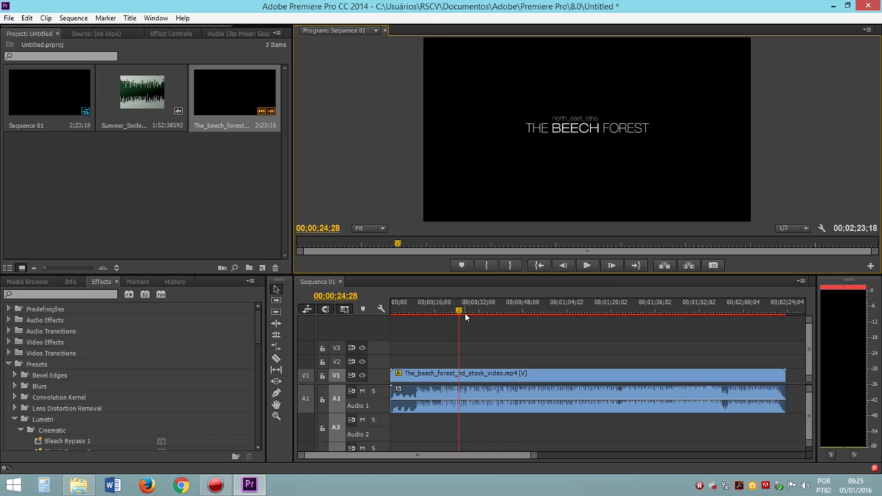
drag(462, 312, 392, 312)
Step: Send the The_beech_forest_hd_stock_video.mp4 timeline clip to Adobe Audition for editing and continue Audition's previous session
click(450, 397)
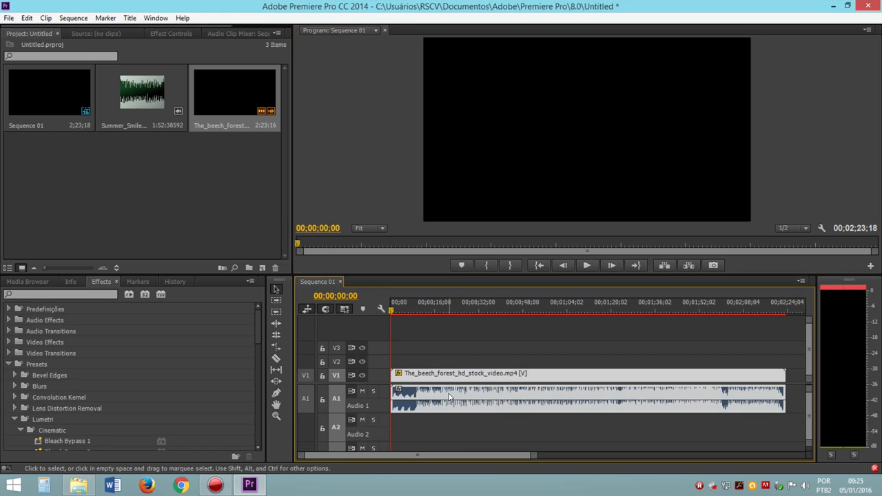
right_click(450, 397)
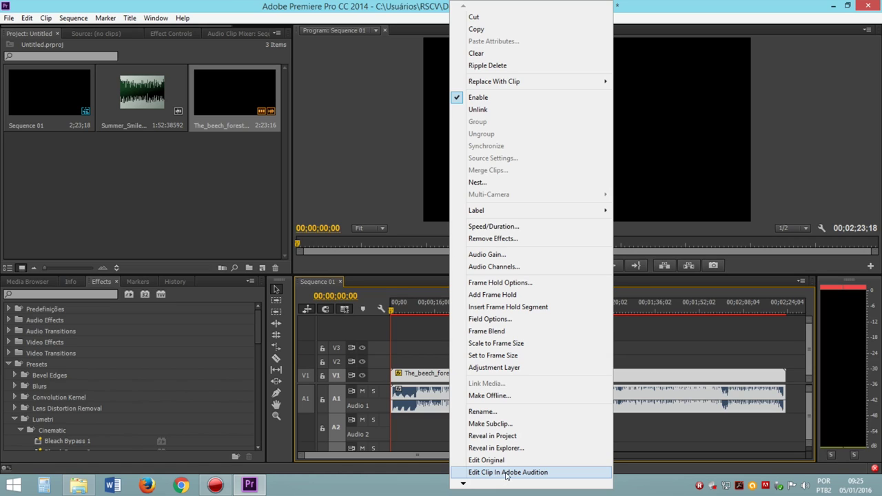
click(415, 437)
click(442, 372)
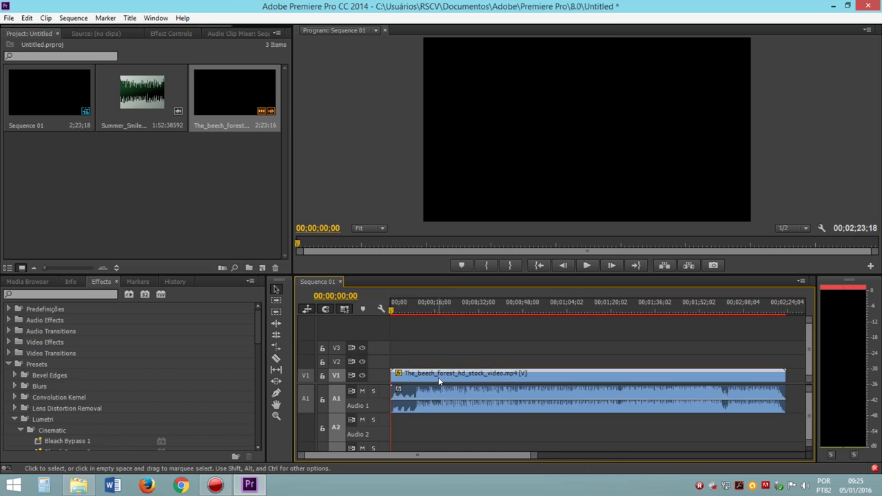
click(439, 381)
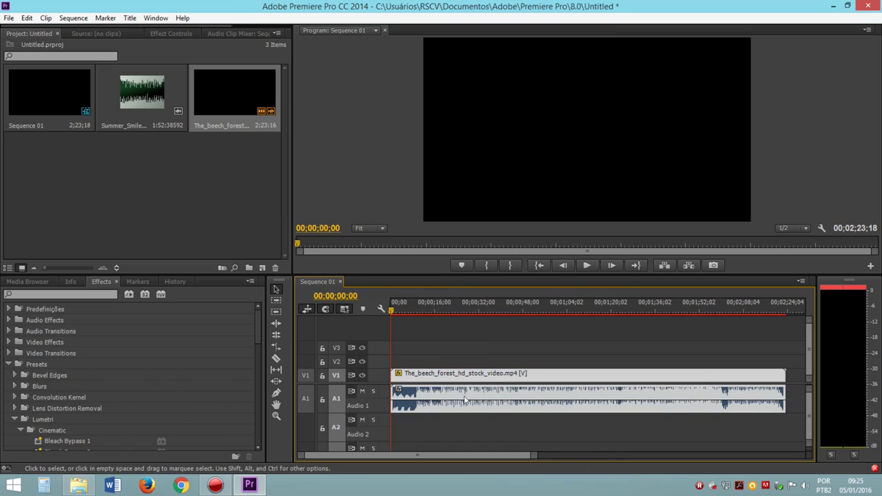
drag(448, 346, 462, 420)
right_click(455, 412)
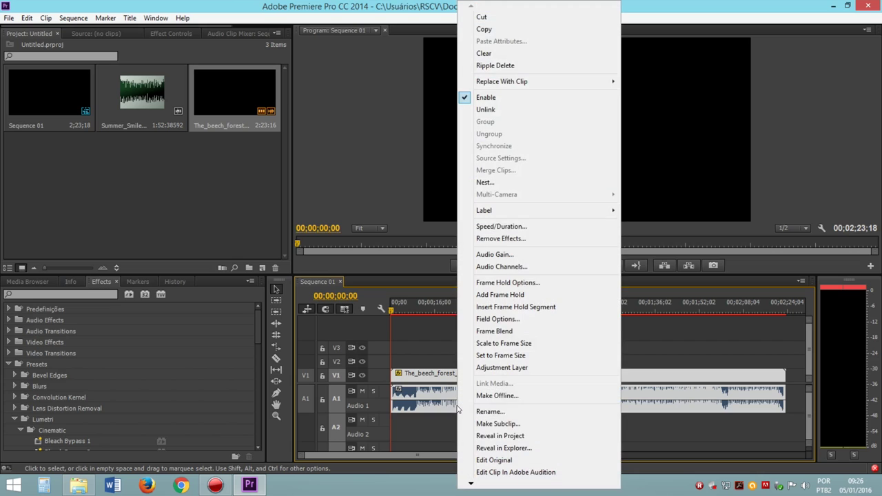
click(514, 480)
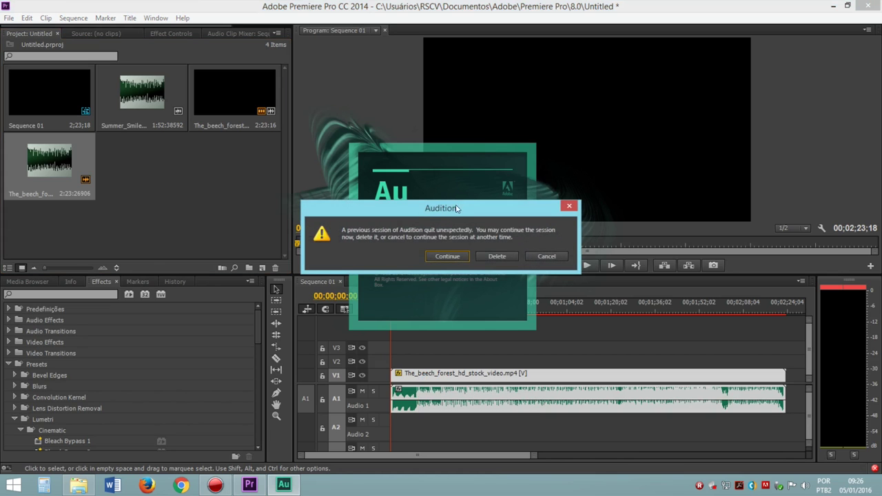
drag(448, 209, 437, 306)
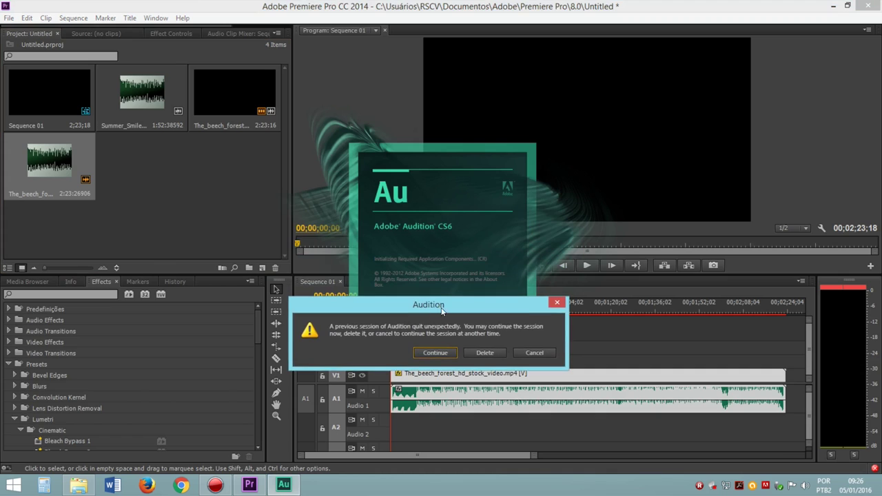
click(437, 352)
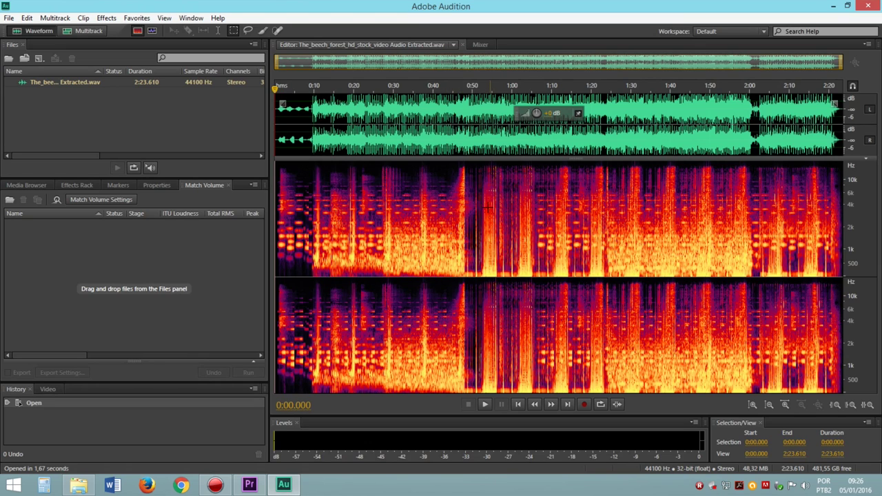
Step: Play the extracted audio from about 0:07.6
drag(314, 204, 724, 244)
click(714, 257)
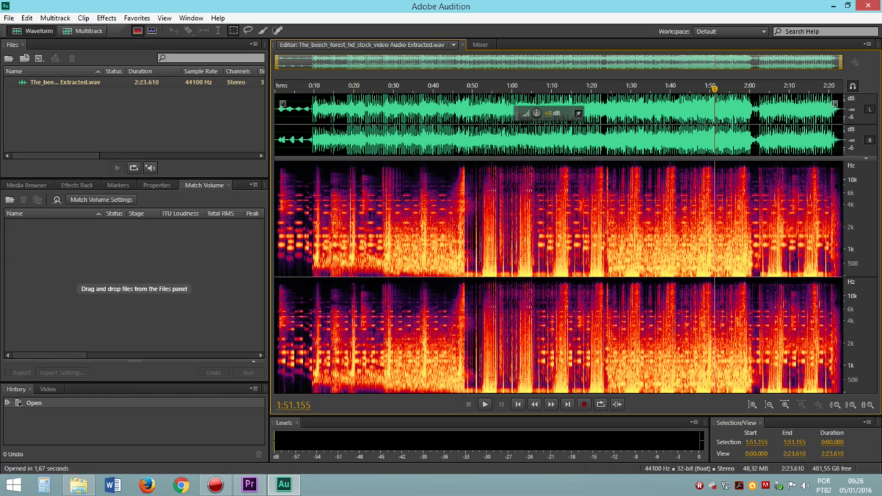
scroll(430, 359, up, 3)
click(430, 358)
drag(600, 347, 267, 335)
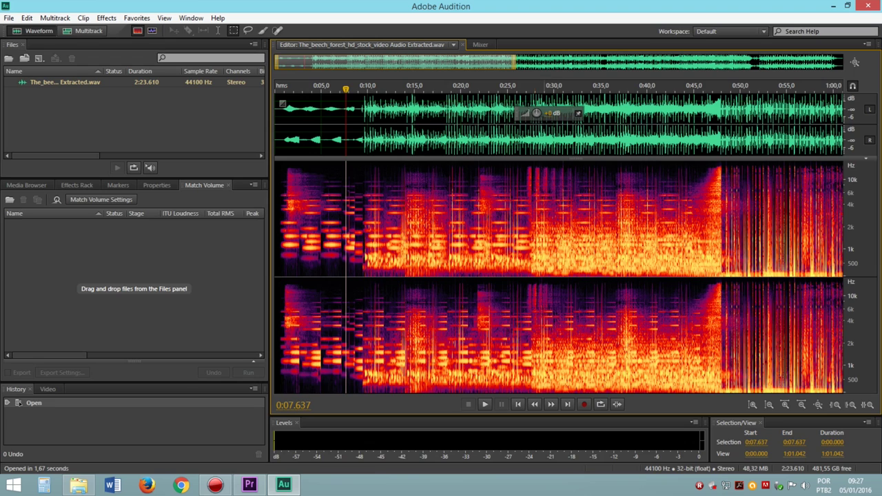
click(485, 405)
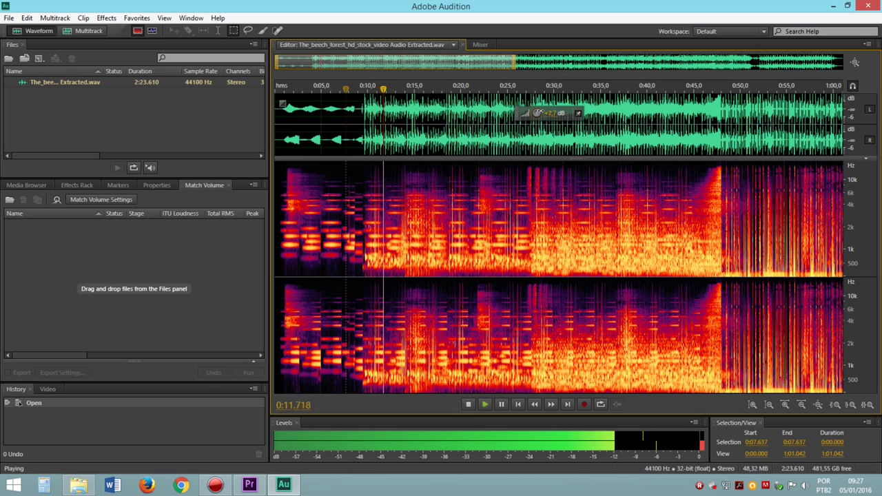
Step: Adjust the whole file's amplitude in two passes, stopping playback in between, and finish with a gain entry of 0 dB
mouse_move(539, 113)
mouse_down()
mouse_move(551, 113)
mouse_move(536, 113)
mouse_up()
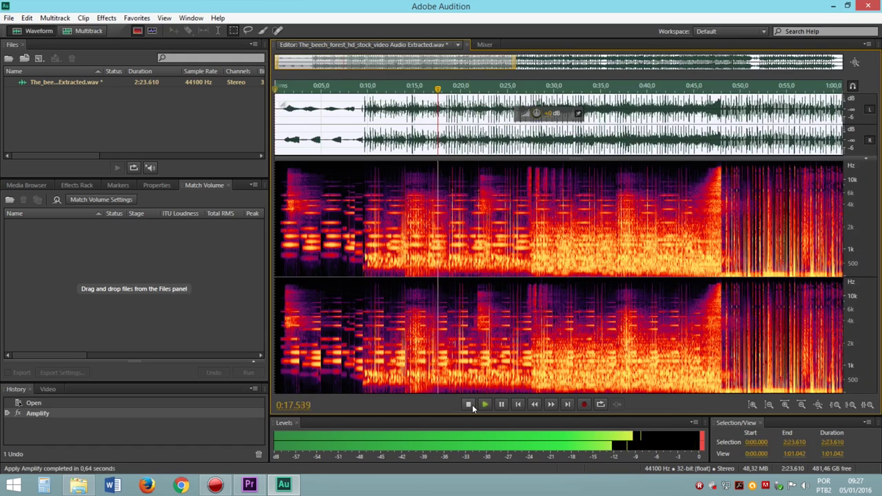
click(468, 406)
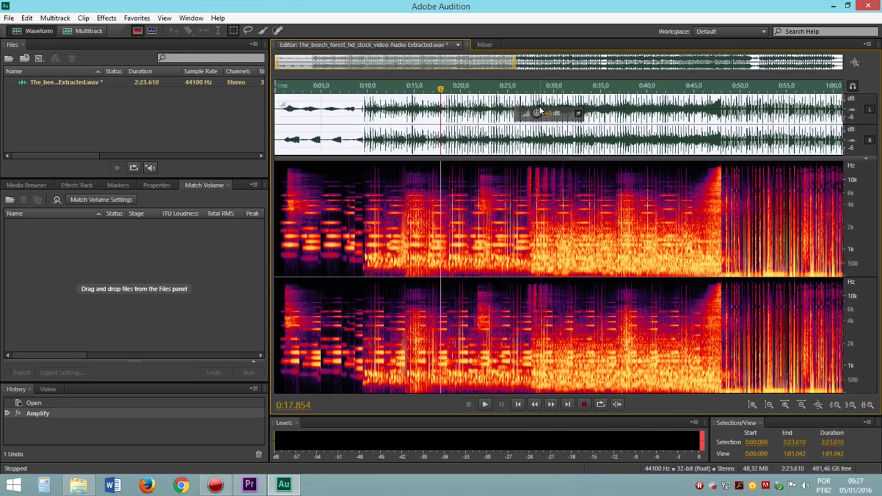
drag(538, 113, 538, 108)
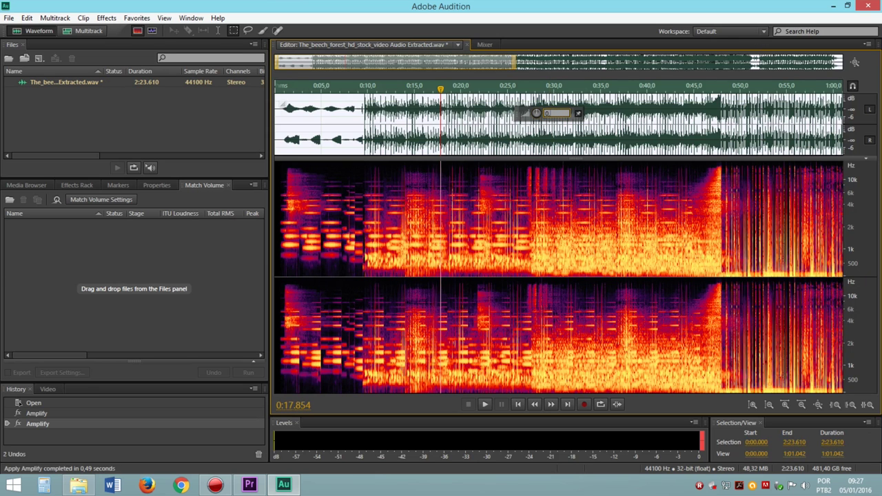
key(Return)
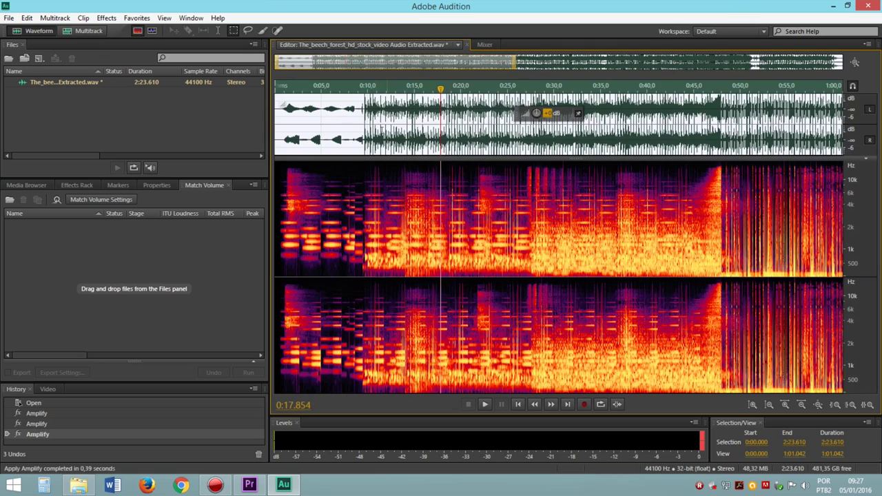
Step: Play the amplified audio from about 0:10.9 and stop after a few seconds
click(376, 126)
click(485, 405)
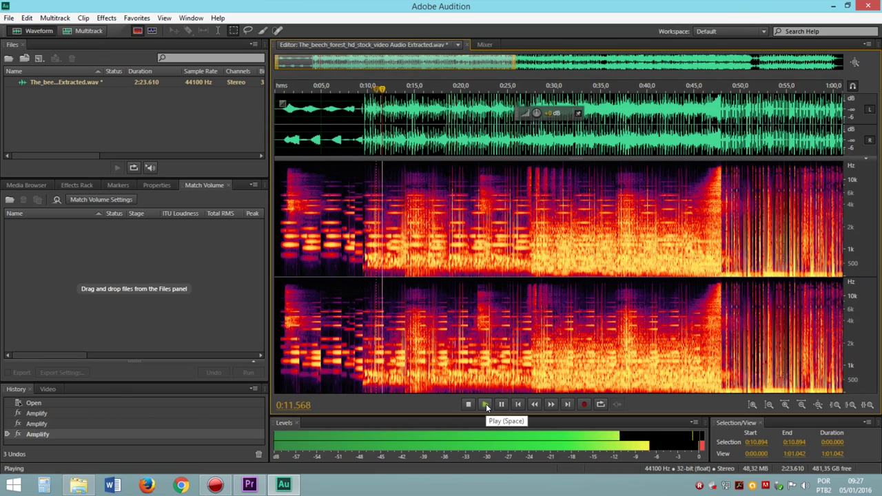
key(space)
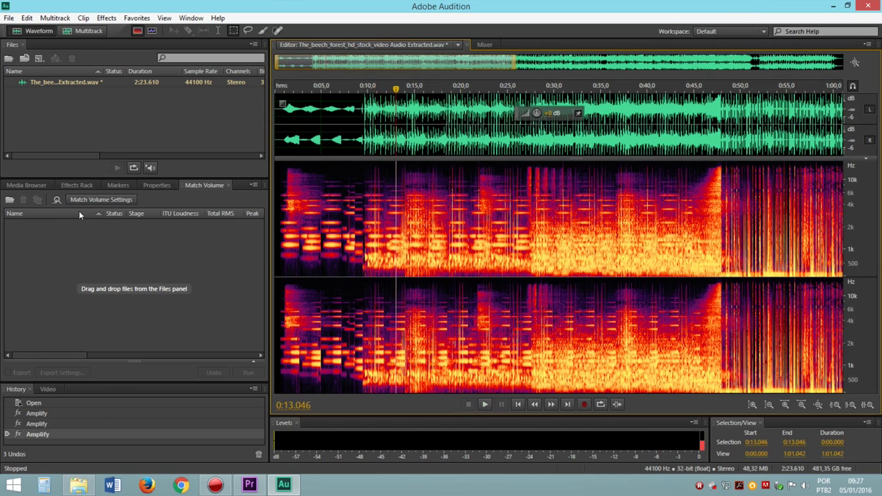
Step: Save the amplified The_beech_forest_hd_stock_video Audio Extracted.wav file
click(136, 116)
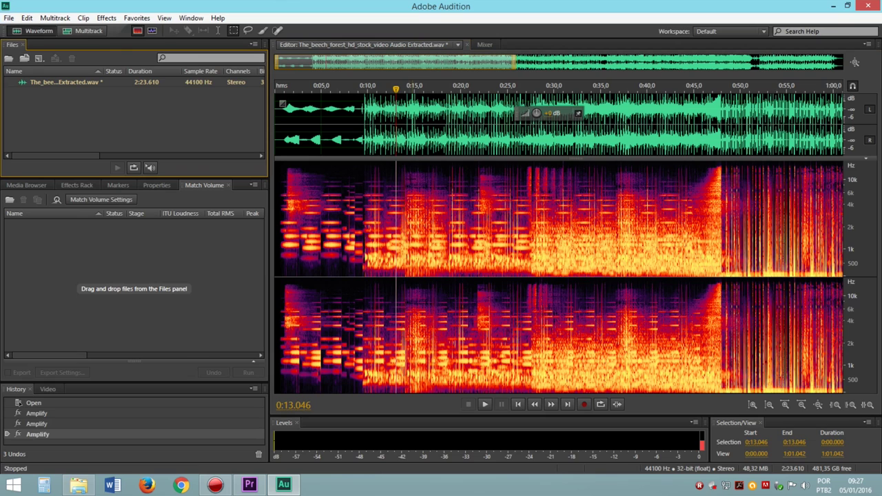
click(7, 19)
click(28, 151)
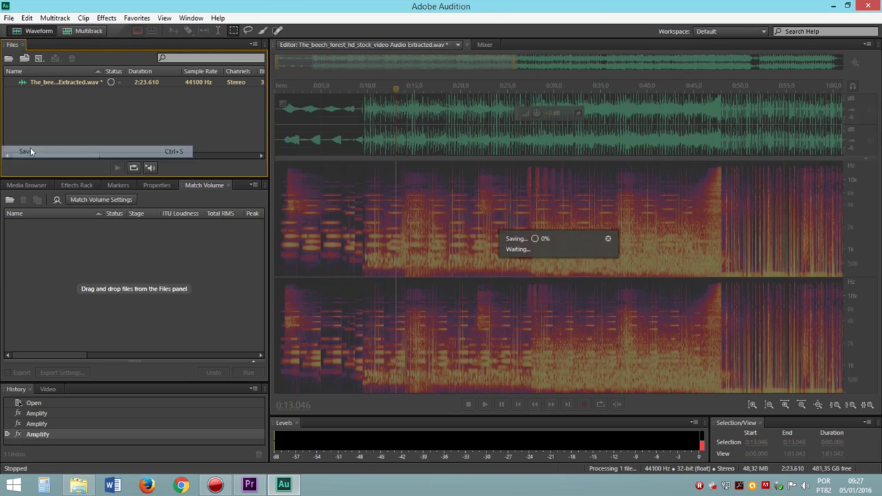
Step: Switch to Premiere Pro and play the first seconds of the sequence to check its updated audio
click(834, 6)
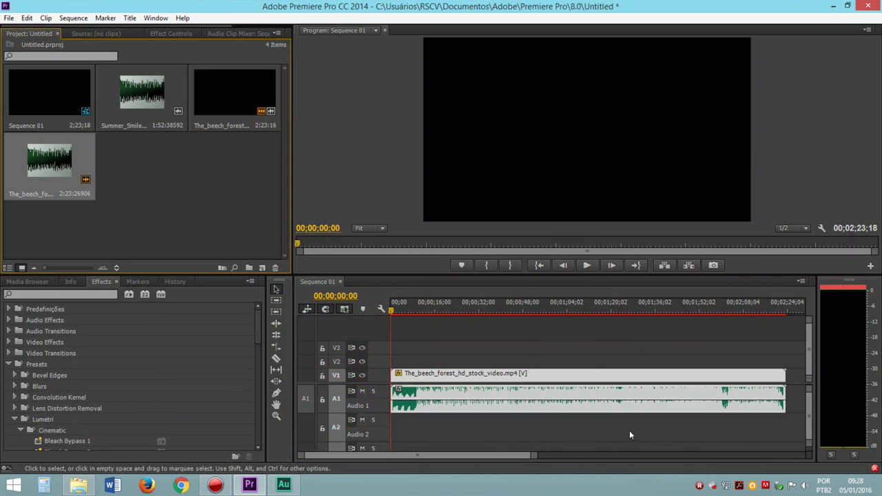
click(557, 437)
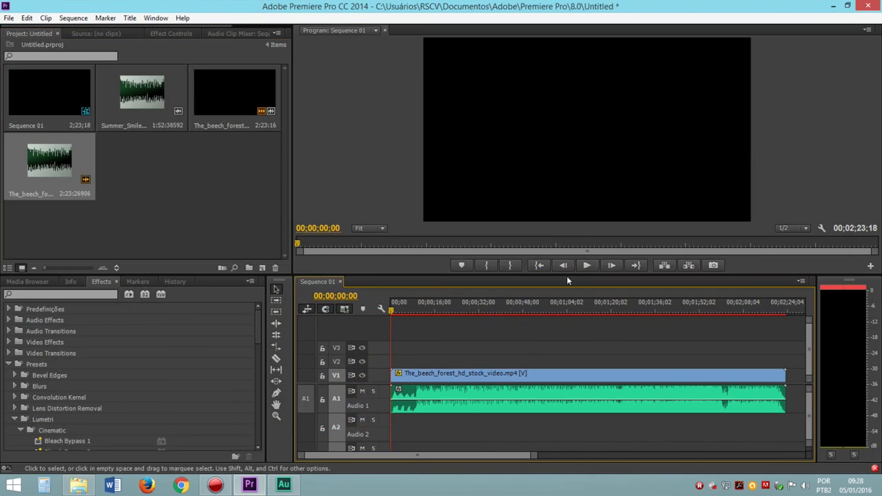
click(586, 265)
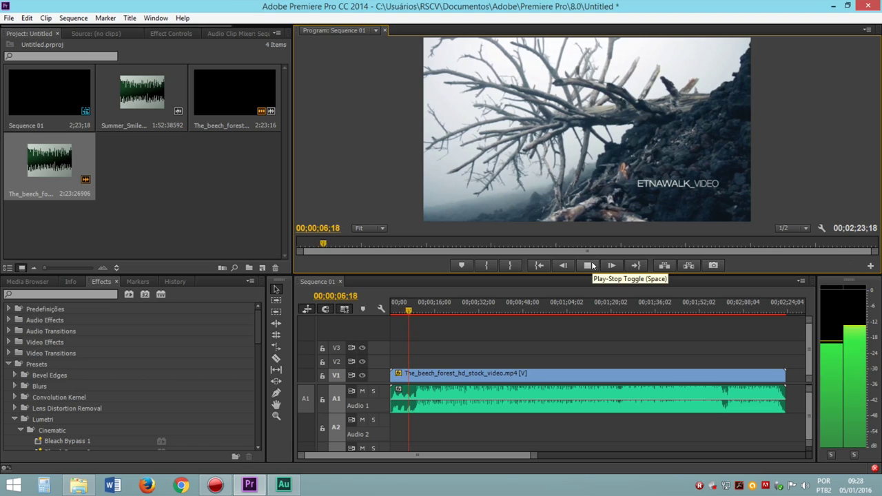
click(592, 266)
Step: In Adobe Audition, silence the full frequency range from about 0:13.6 to 0:23.8 in both channels and save the file
click(284, 485)
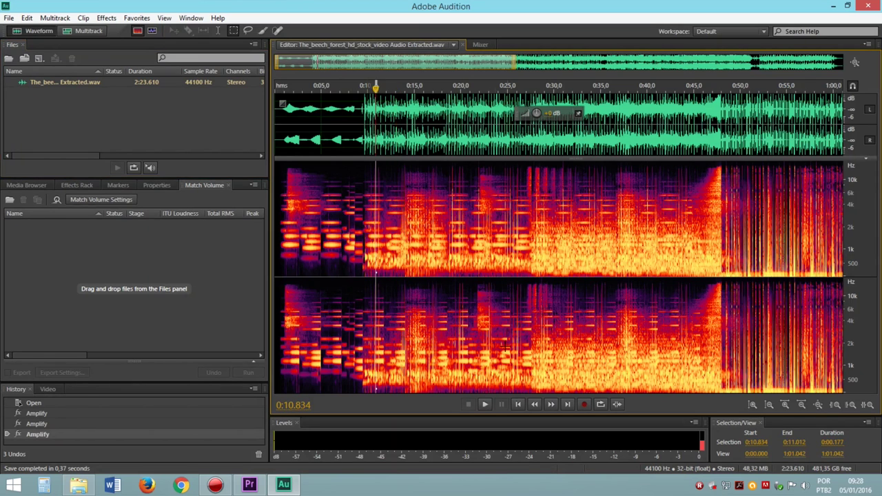
drag(495, 386, 399, 240)
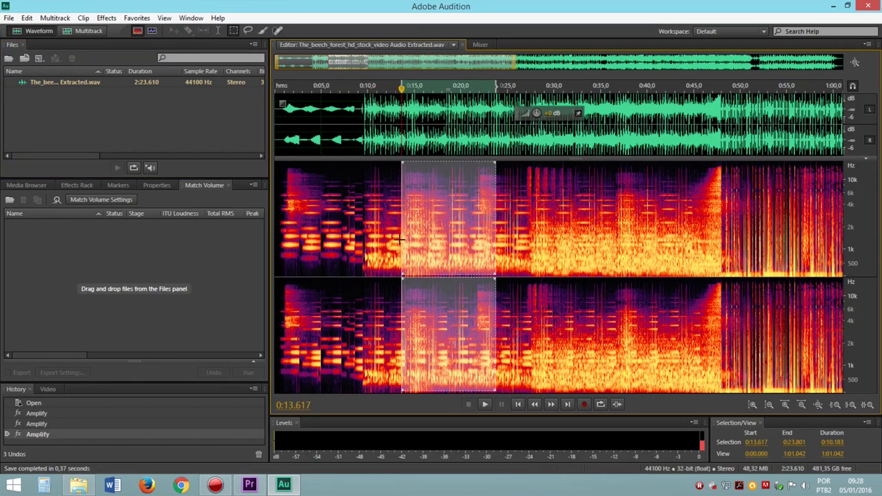
key(Delete)
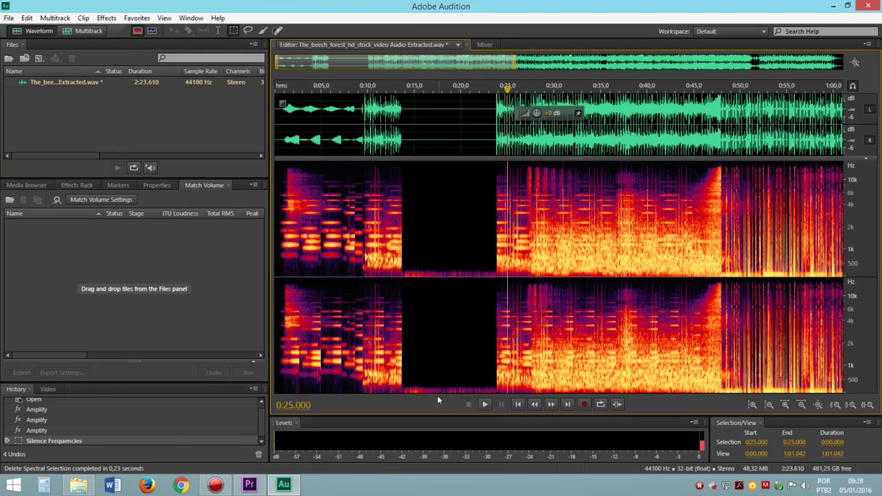
click(11, 19)
click(41, 150)
Step: Switch to Premiere Pro and play the sequence from about 00;00;16;23 to check the silenced section
click(250, 485)
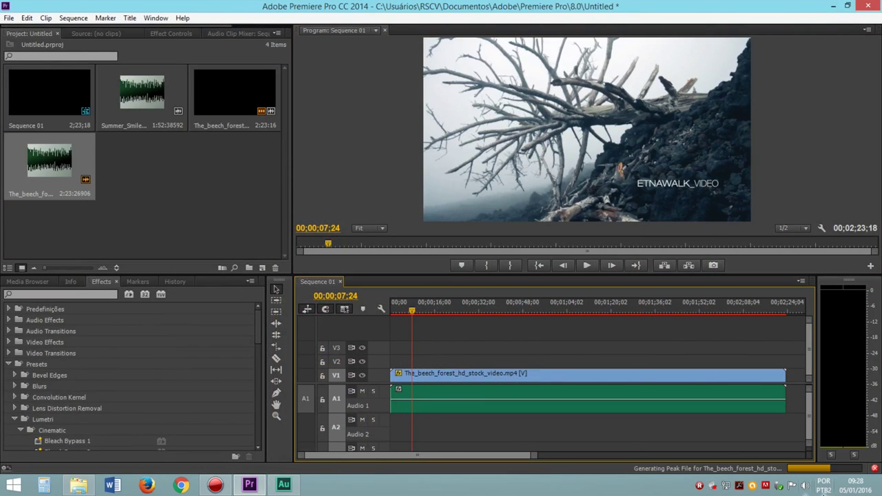
drag(413, 312, 437, 312)
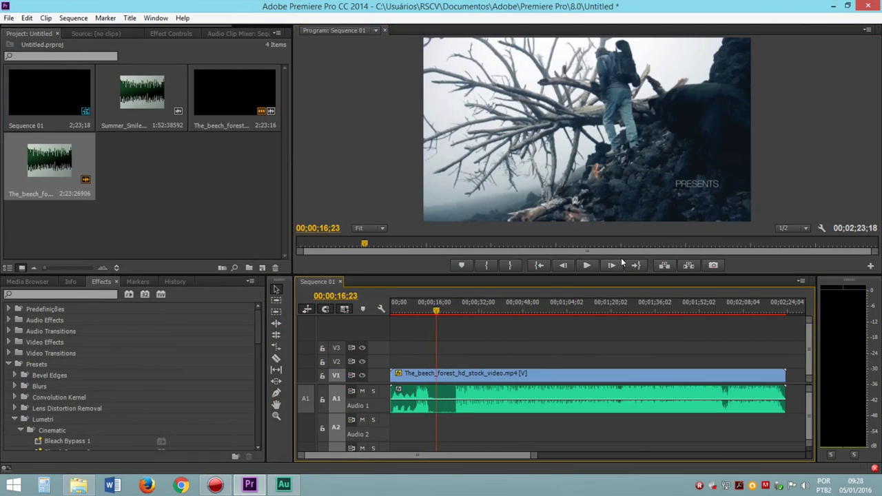
click(587, 267)
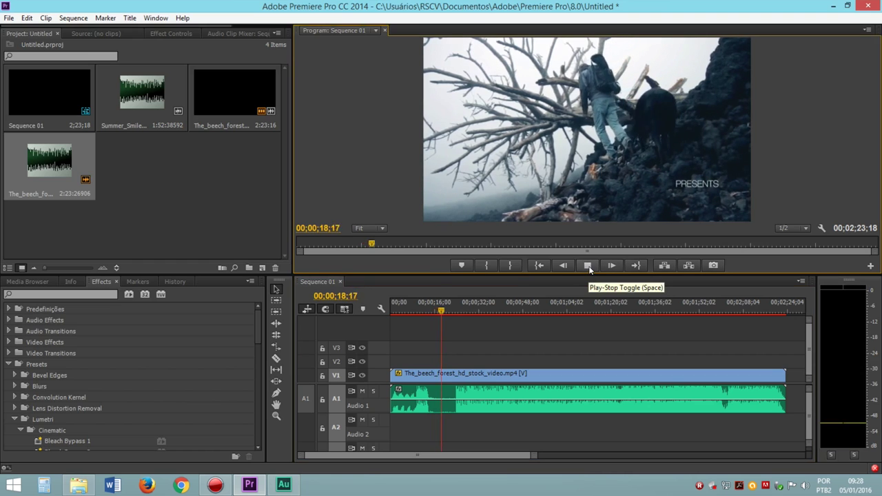
click(589, 267)
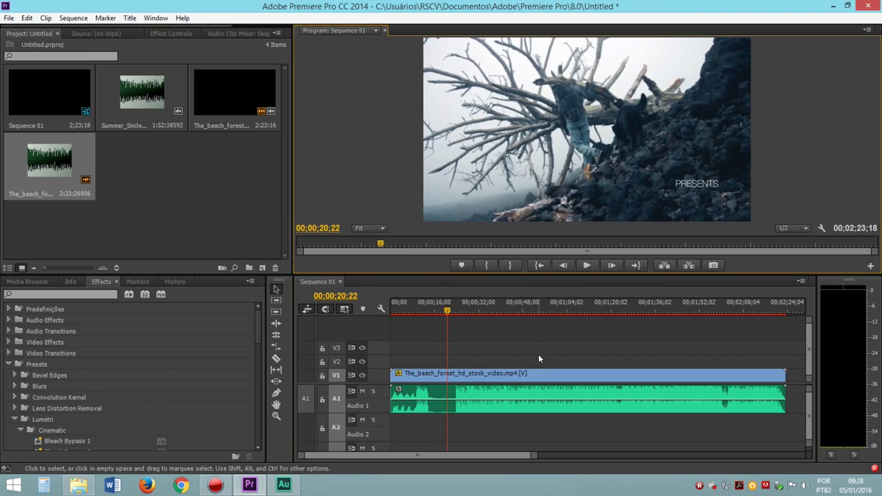
Step: Switch back to the extracted audio file in Adobe Audition
click(291, 485)
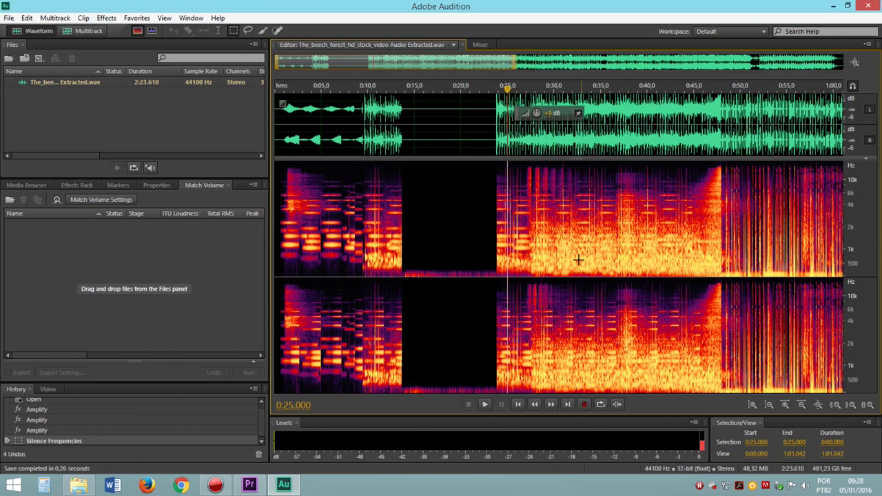